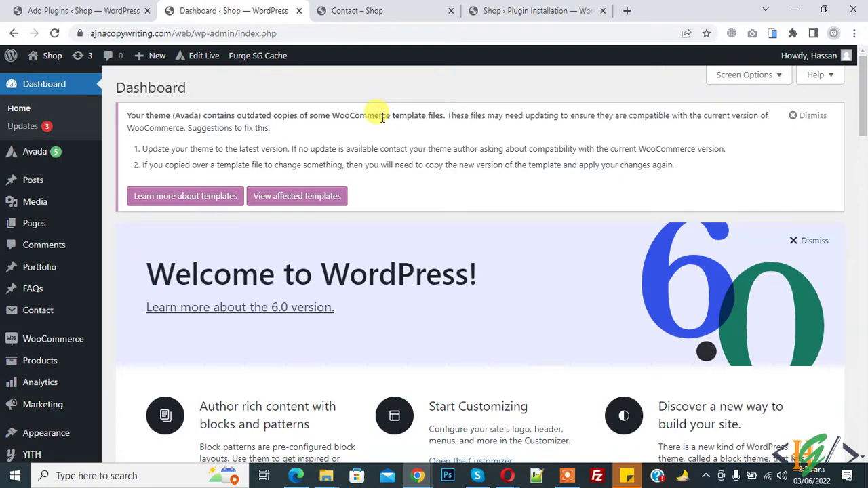
Search Add New Plugins for Contact Form 7 Cost Calculator, then install and activate it.
scroll(170, 128, down, 2)
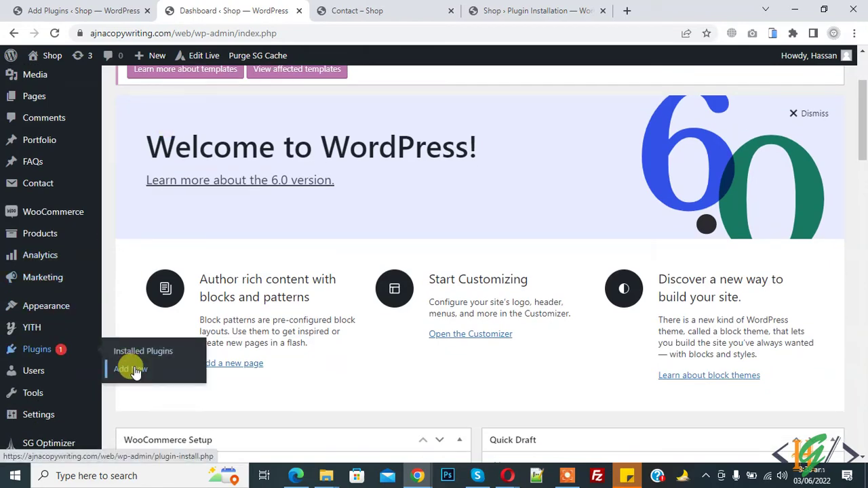
click(129, 356)
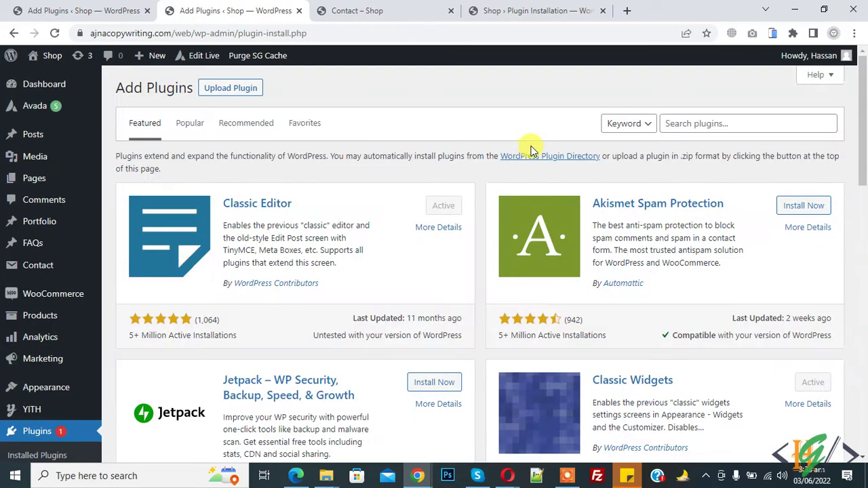
click(702, 123)
text(Contact Form 7 Cost Calculator – Price Calculation Free)
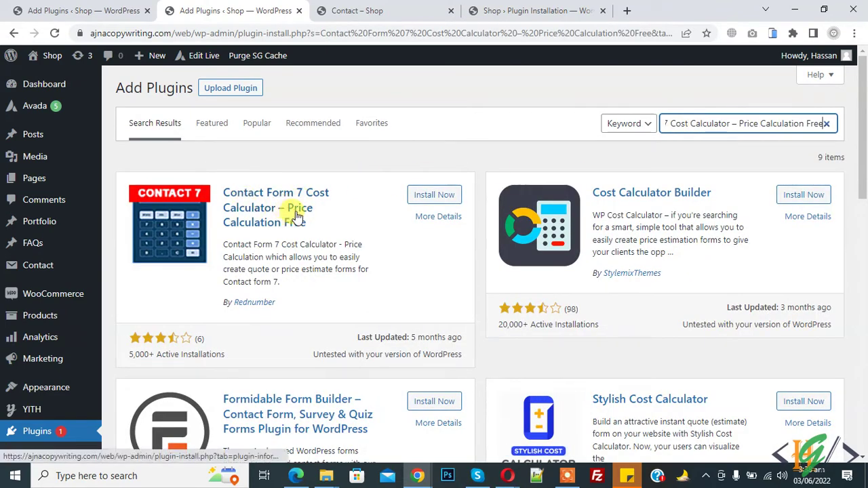
click(445, 197)
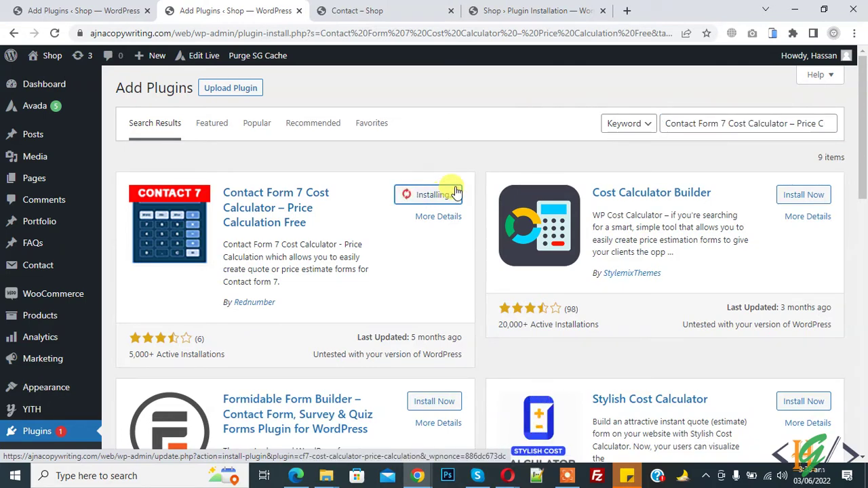
click(447, 198)
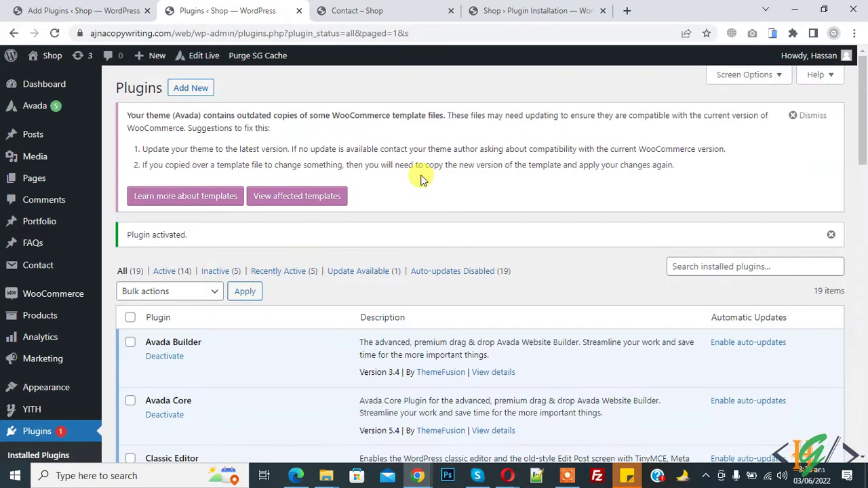
Open Contact form 1 for editing from the Contact Forms list, after glancing at the live page.
scroll(420, 178, down, 1)
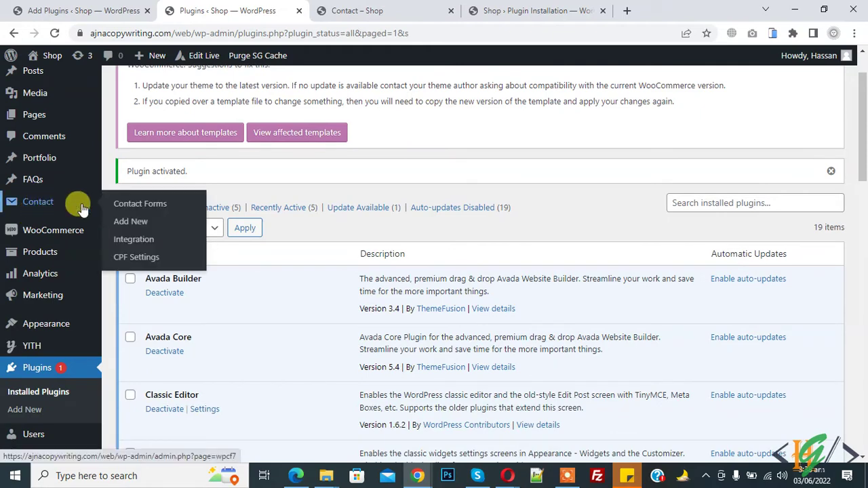
click(133, 205)
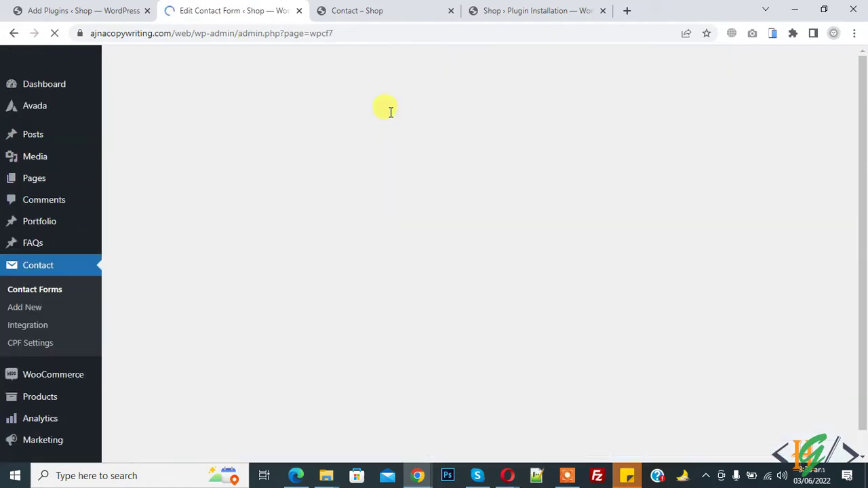
scroll(407, 163, down, 3)
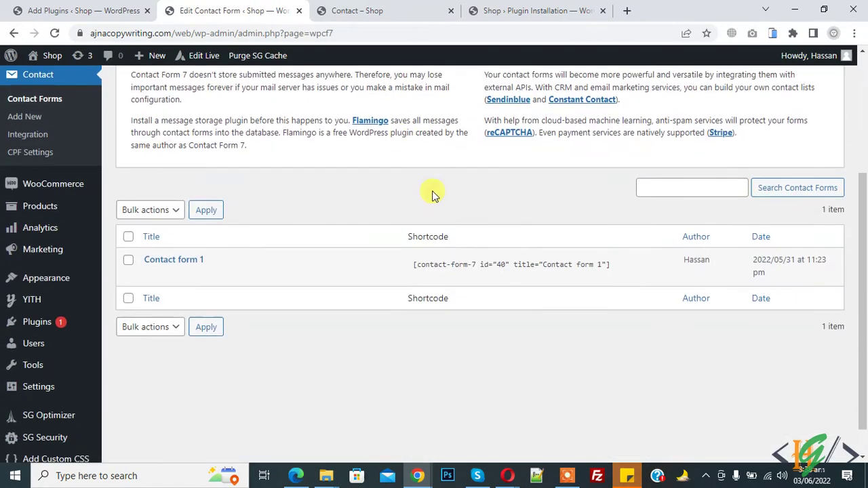
click(393, 8)
click(290, 5)
click(150, 274)
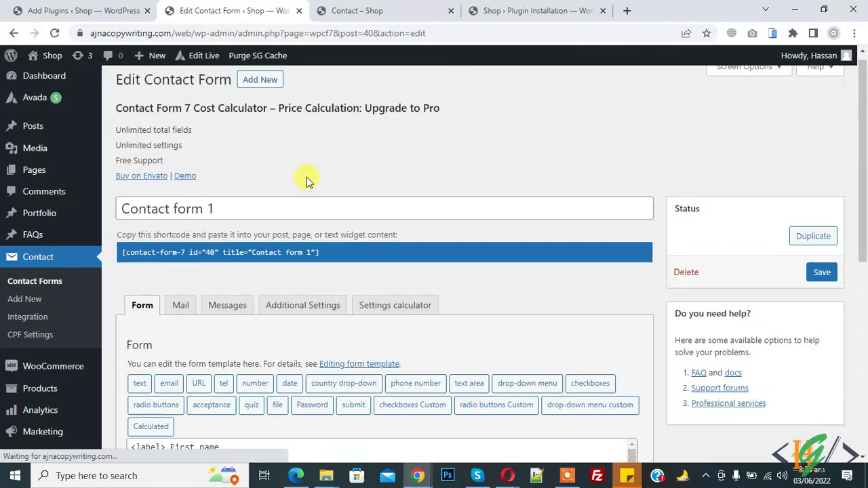
Insert blank lines above the First name field at the top of the form template.
scroll(307, 177, down, 2)
scroll(307, 177, down, 2)
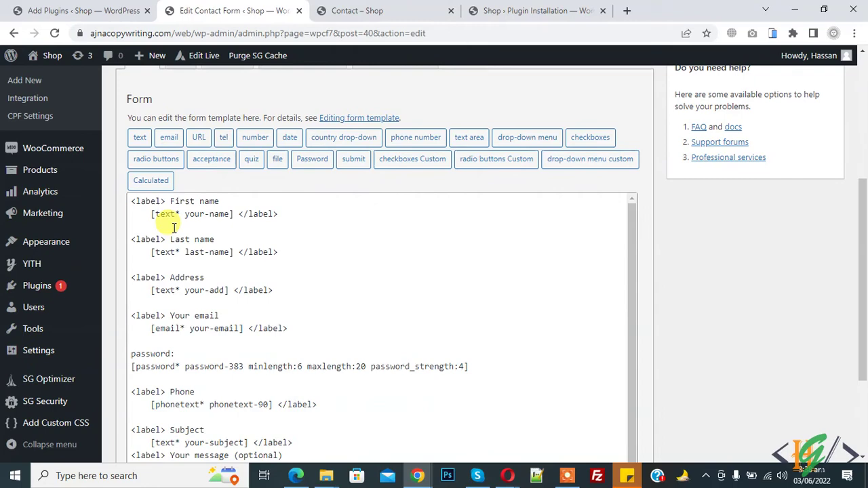
click(131, 205)
key(Return)
key(Return)
key(Return)
key(Return)
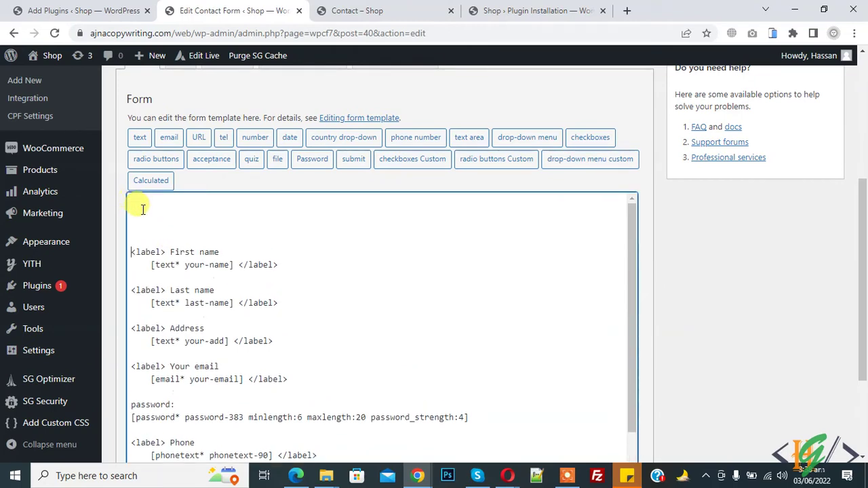
key(Return)
key(Up)
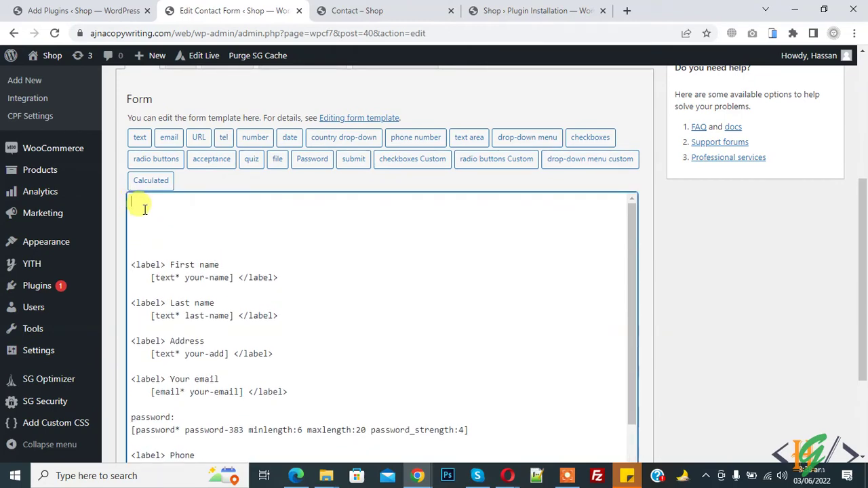
scroll(223, 232, up, 2)
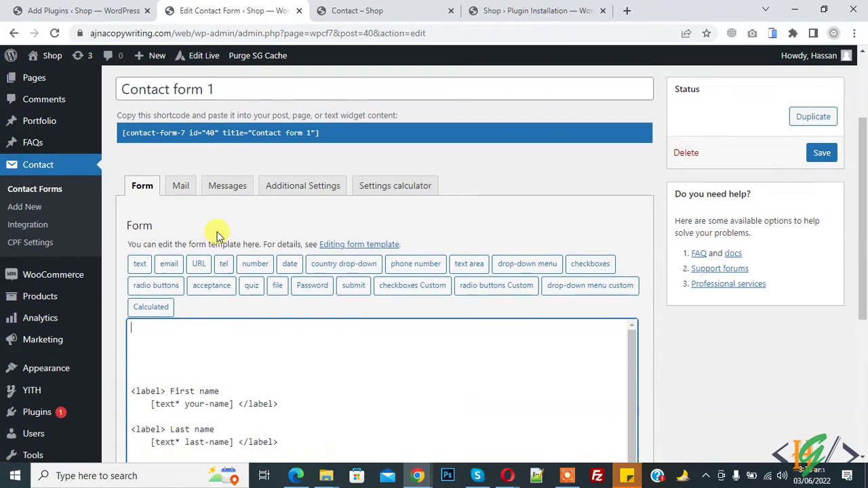
Generate a required number field tag and copy it.
scroll(217, 234, down, 1)
click(255, 200)
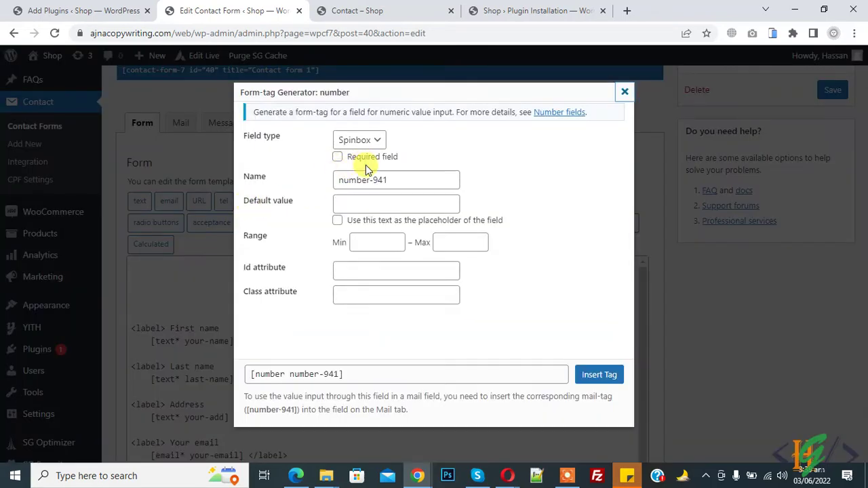
click(349, 158)
click(391, 374)
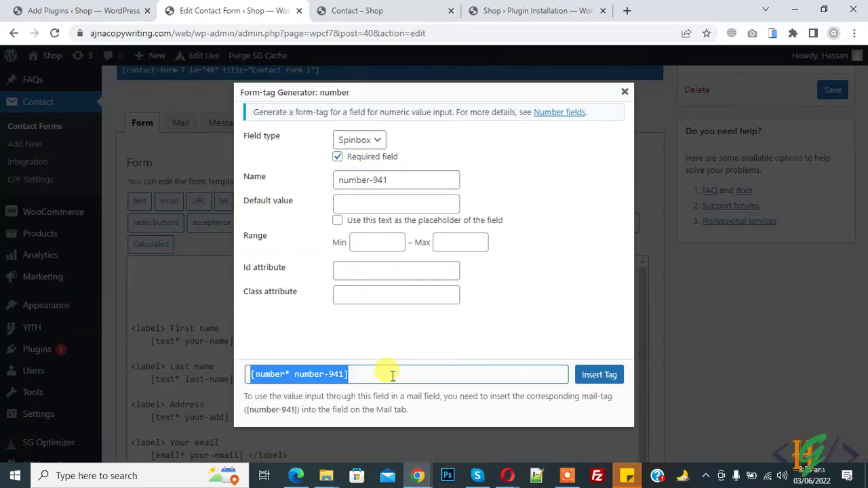
click(623, 93)
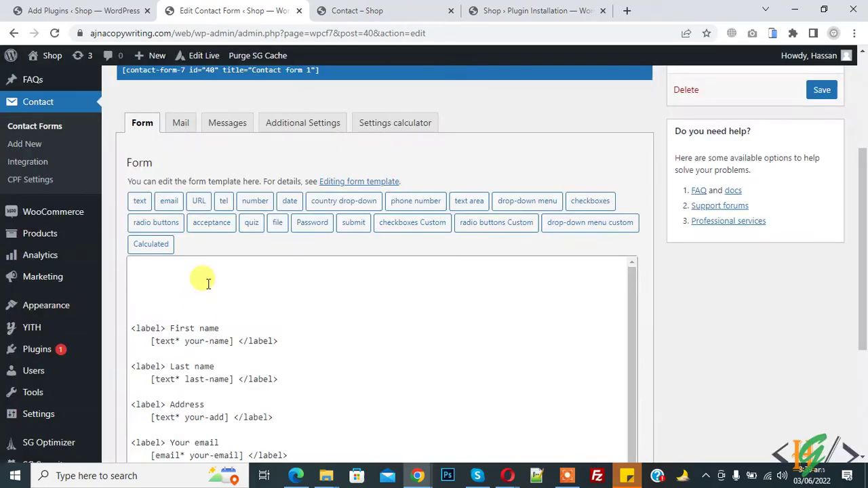
Paste the number tag under Number one and Number two, renaming the second to number-942.
click(207, 282)
text(Number one)
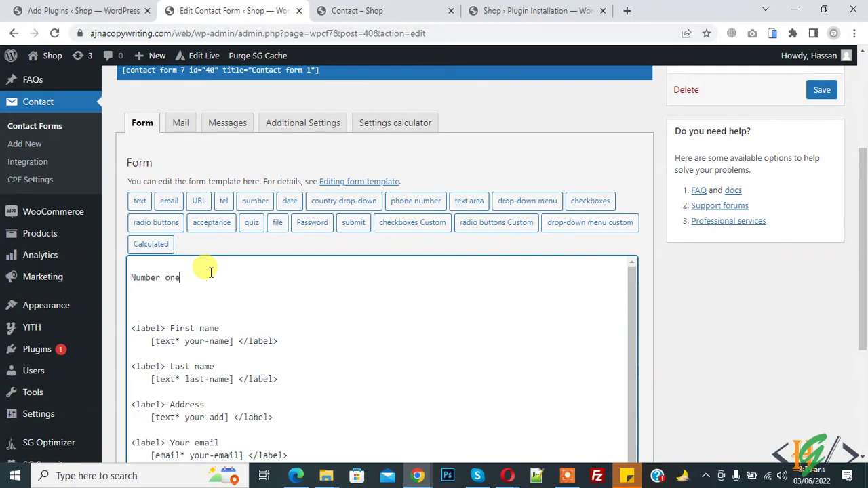
text(one)
key(Return)
text([number* number-941])
key(Return)
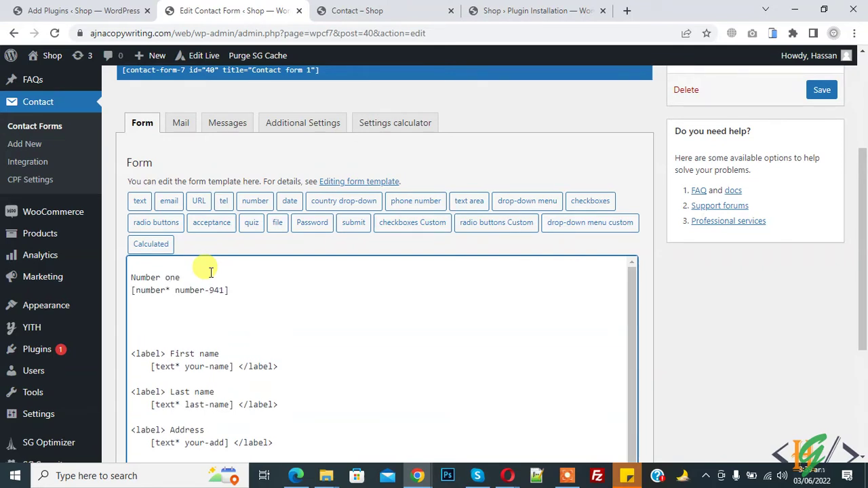
key(Return)
text(Number two)
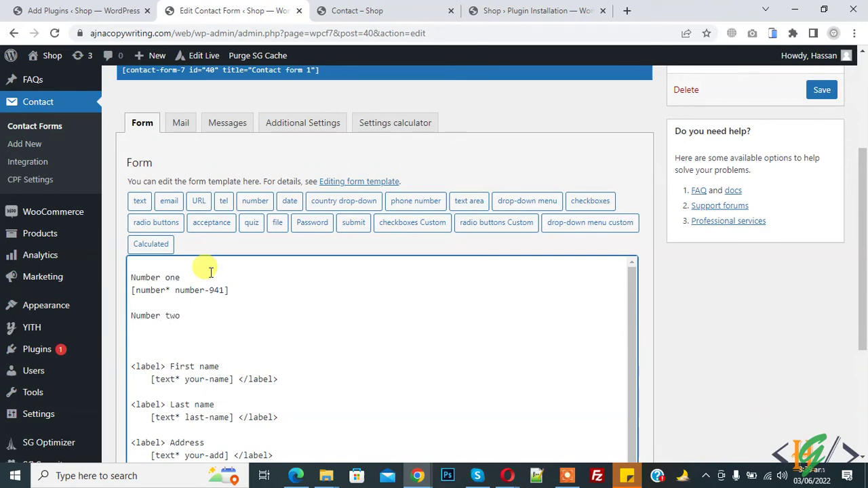
key(Return)
text([number* number-941])
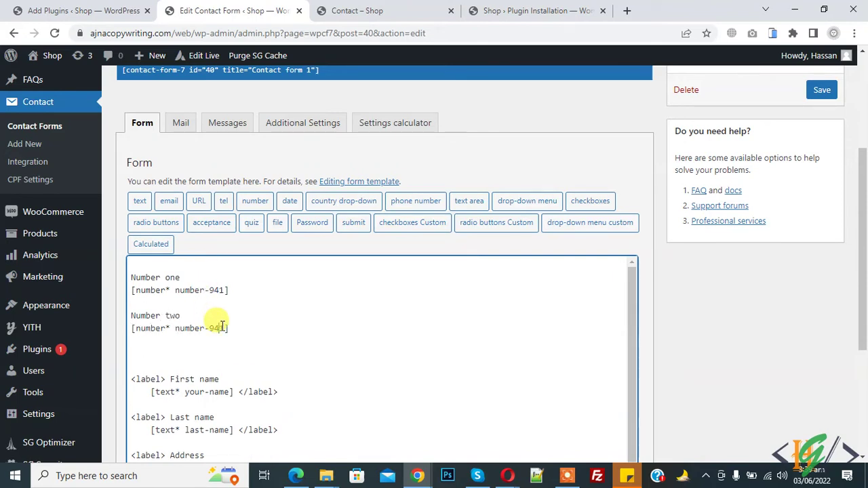
drag(226, 329, 219, 328)
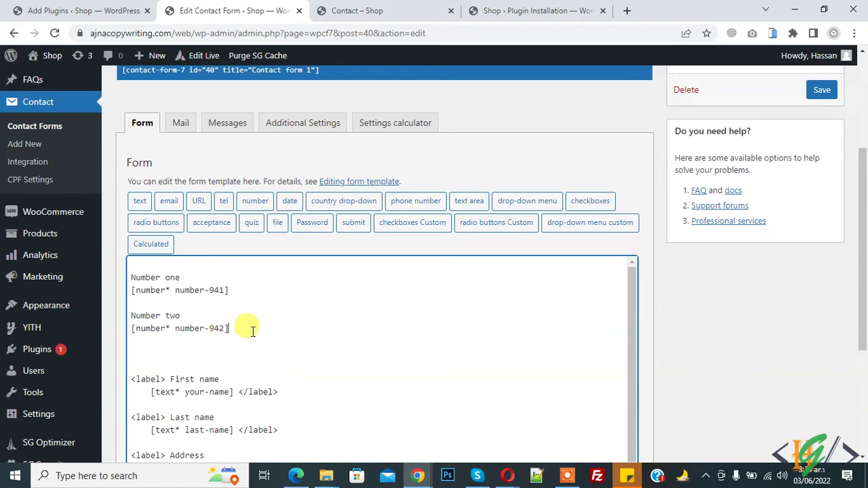
key(Return)
key(Return)
text(Result)
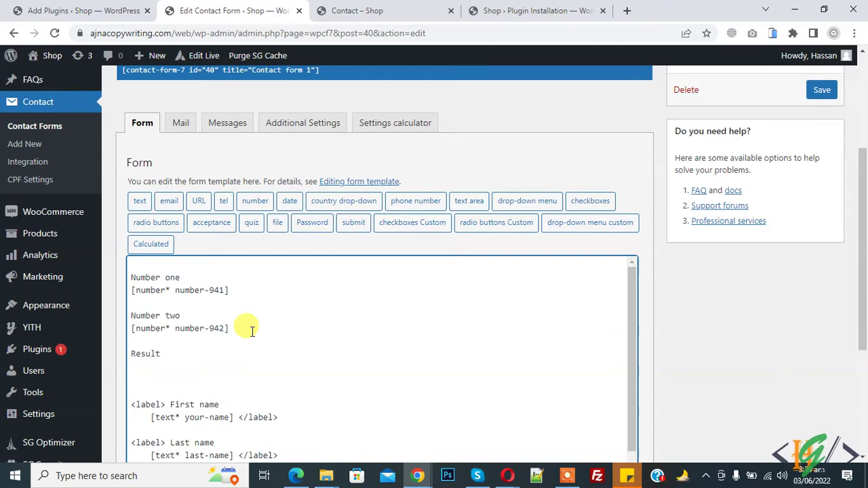
Build a calculated field tag with equation number-941 + number-942 and copy it.
click(151, 246)
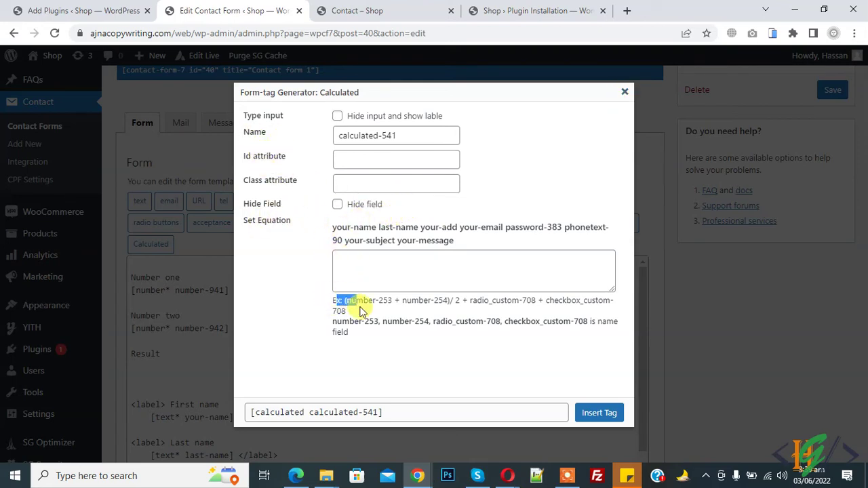
triple_click(339, 303)
click(343, 305)
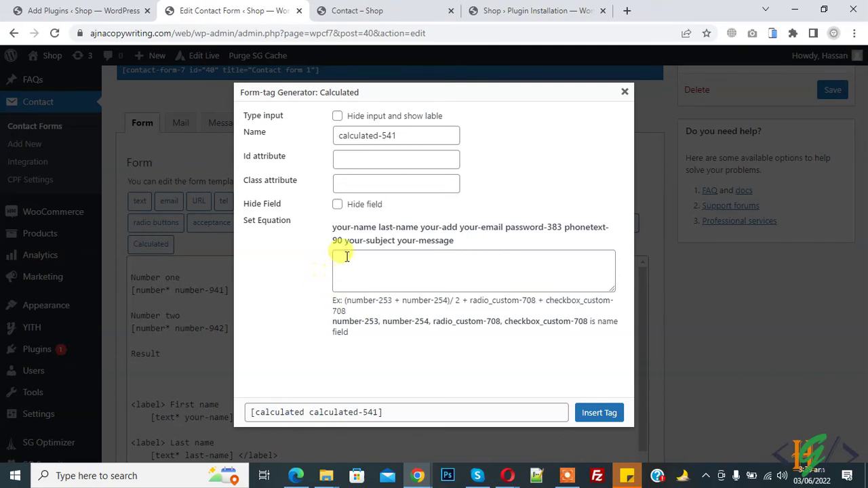
click(380, 262)
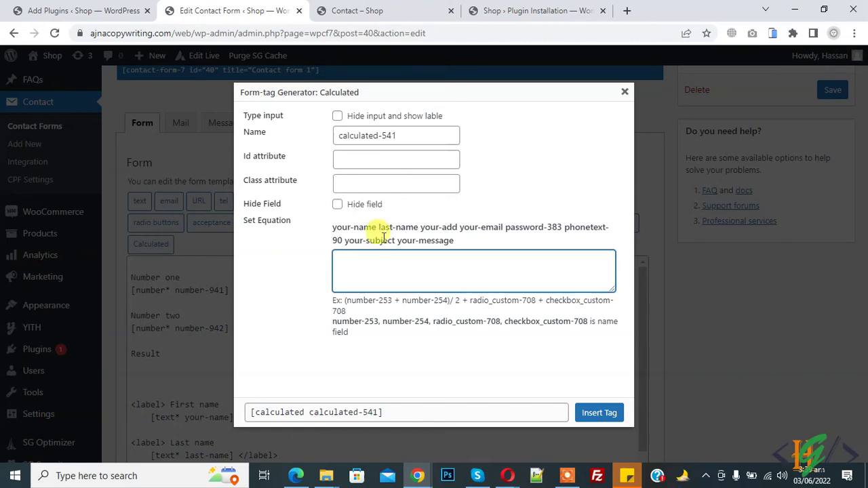
click(439, 99)
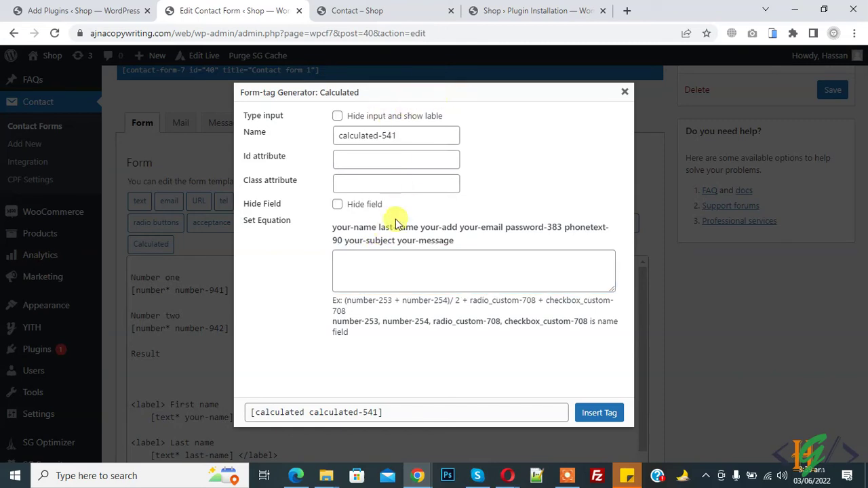
click(371, 269)
text(number-941 + number-942)
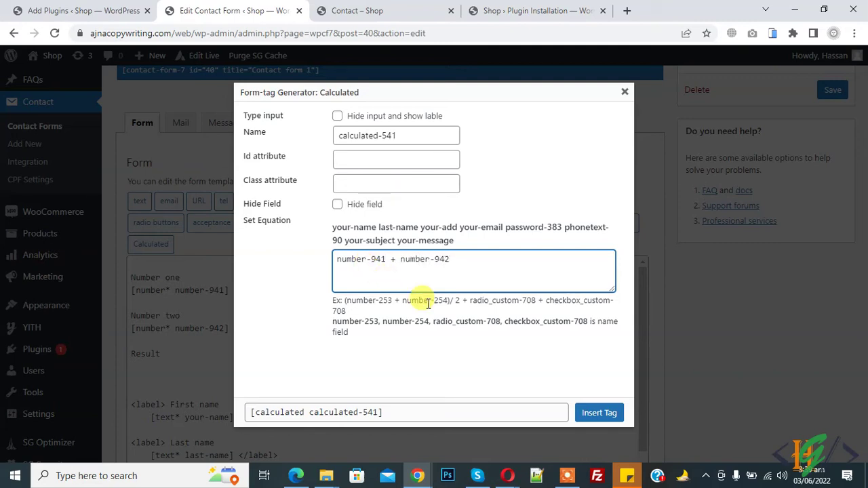
click(480, 346)
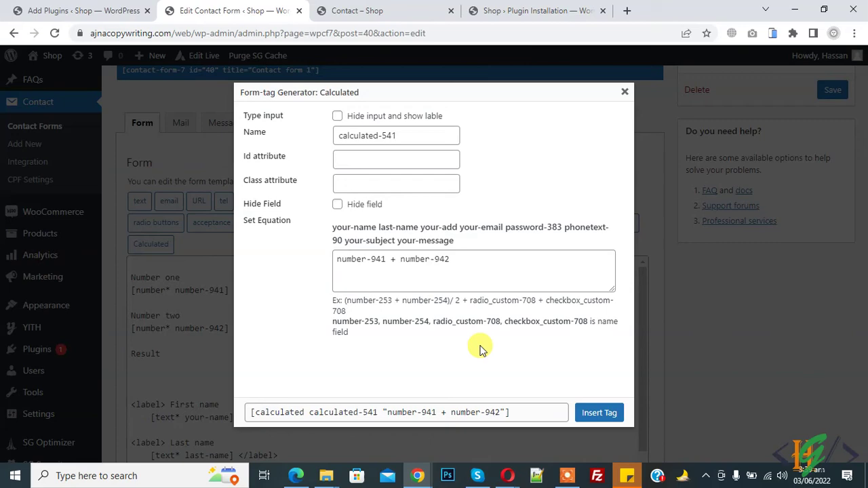
click(462, 411)
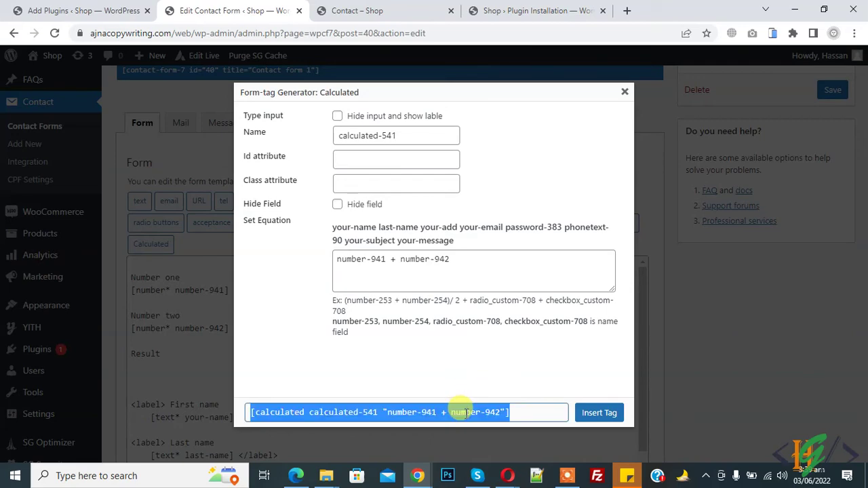
click(625, 91)
Paste the calculated tag under Result and save the contact form.
click(139, 366)
text([calculated calculated-541 "number-941 + number-942"])
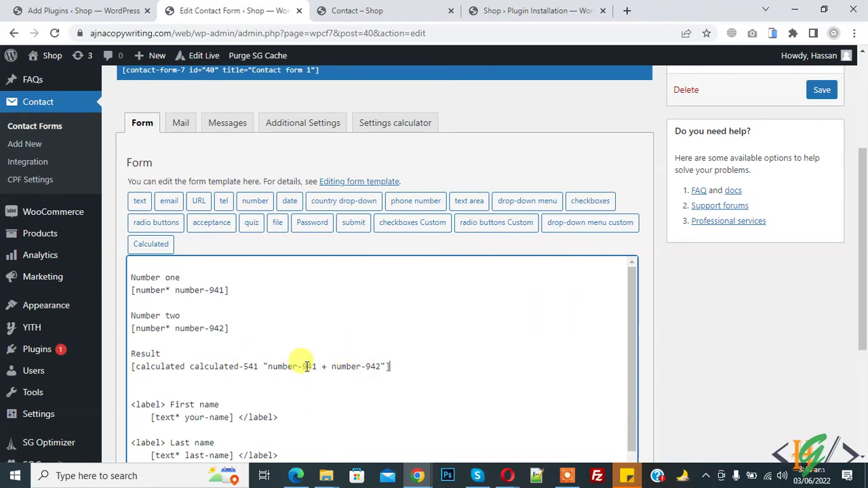
click(823, 95)
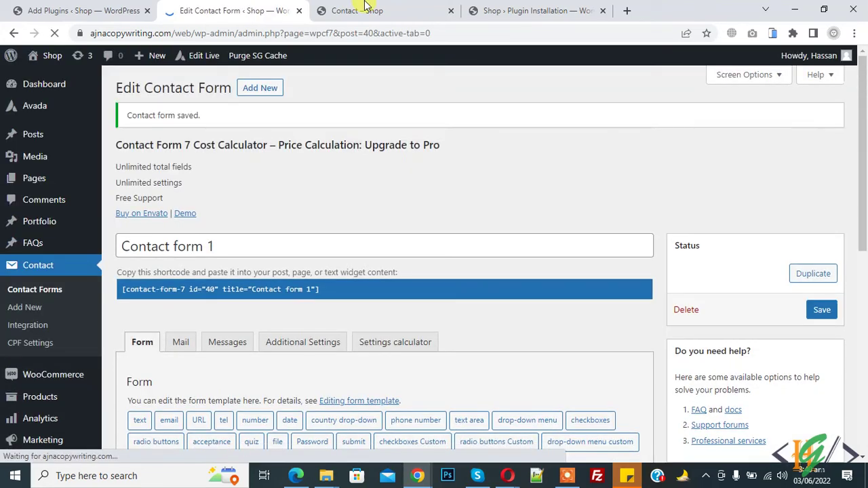
Reload the live Contact page and enter 1 and 1 in the two number fields.
click(359, 11)
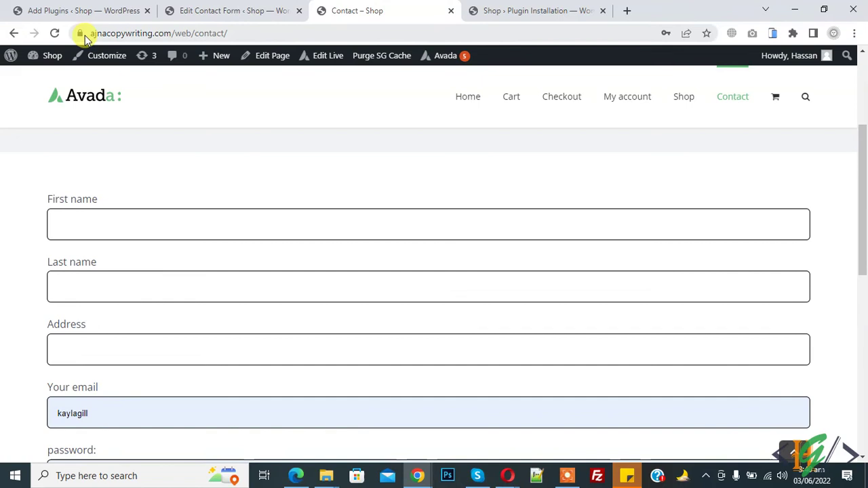
click(54, 33)
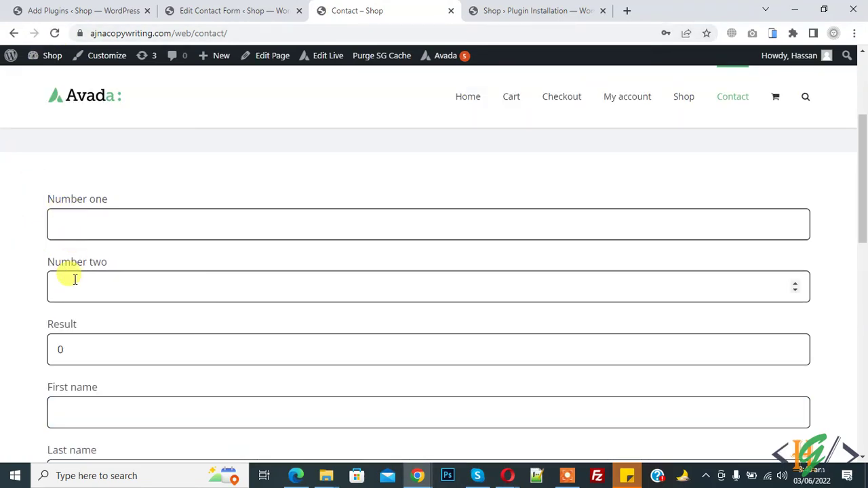
click(93, 216)
text(1)
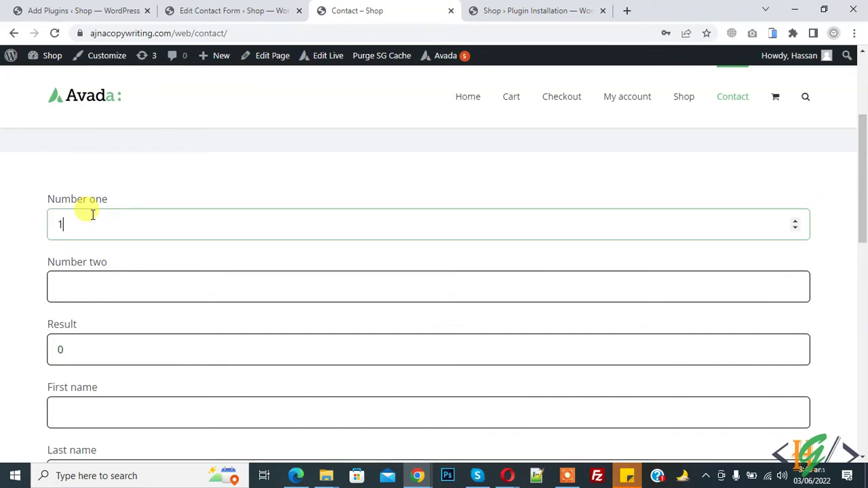
click(3, 289)
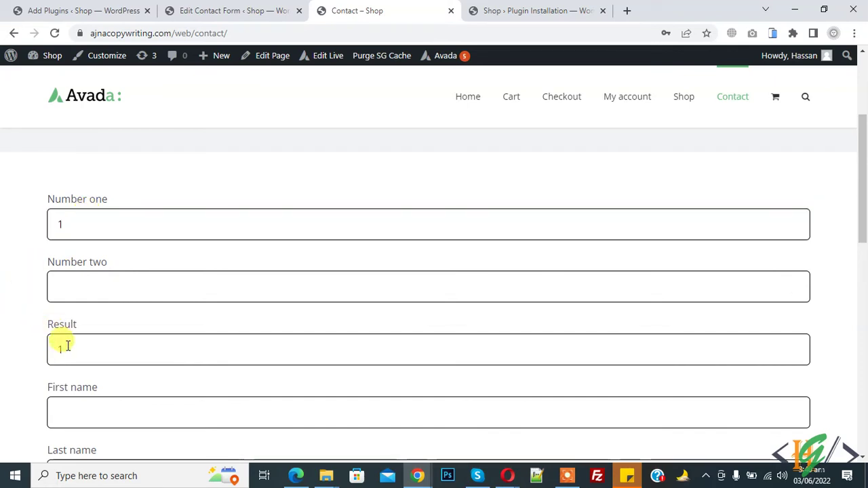
click(71, 276)
text(1)
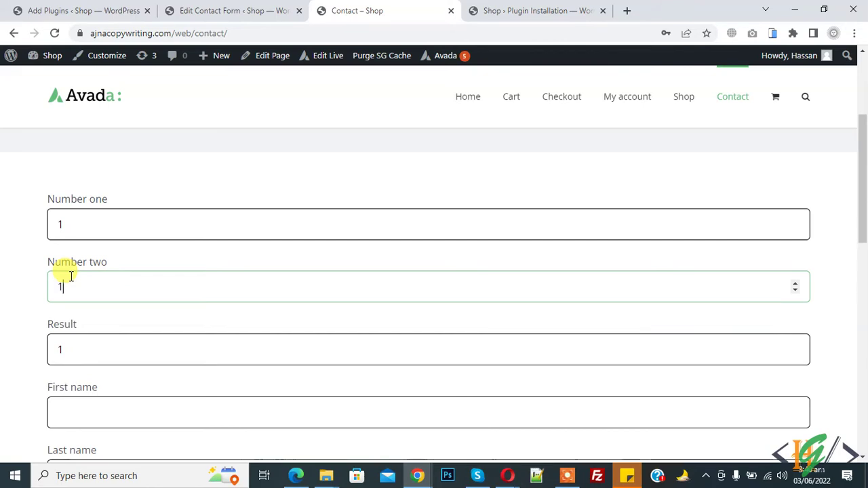
click(17, 286)
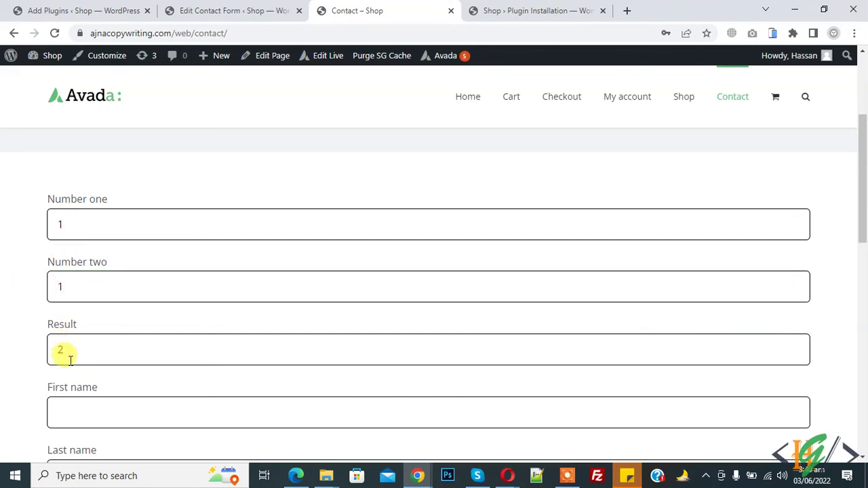
Change the inputs to 90 and 10 and confirm Result shows 100.
drag(72, 221, 54, 223)
text(90)
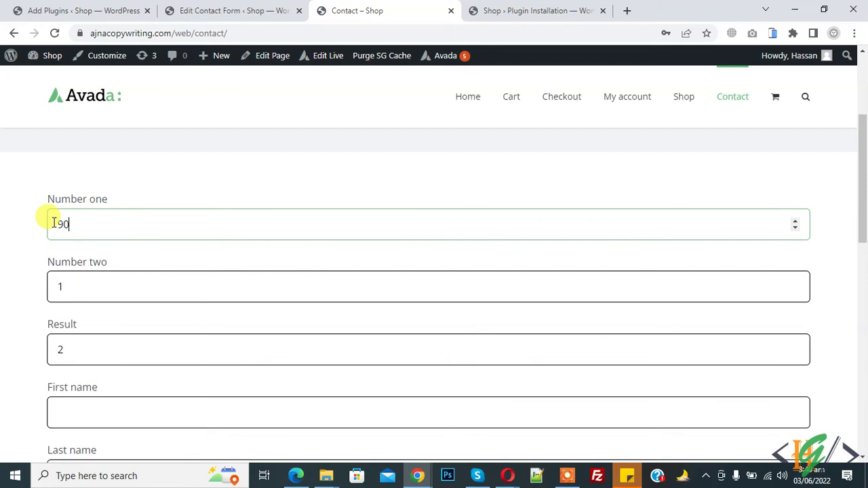
click(26, 228)
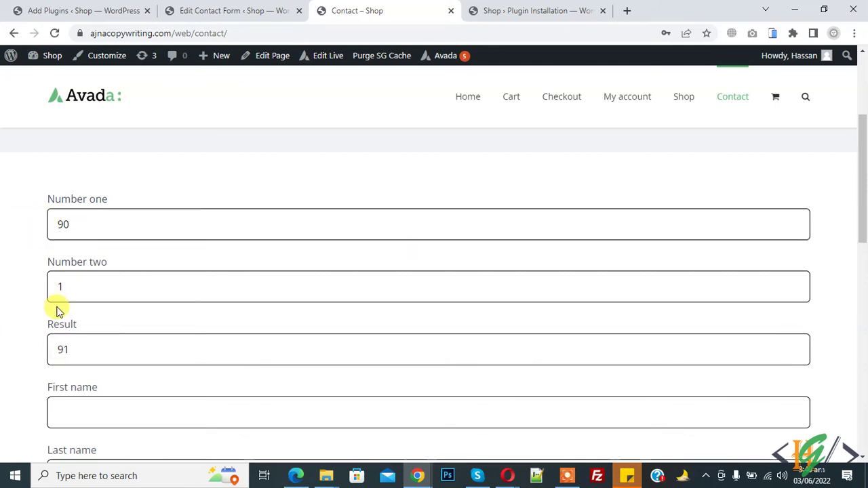
drag(65, 282, 49, 278)
text(0)
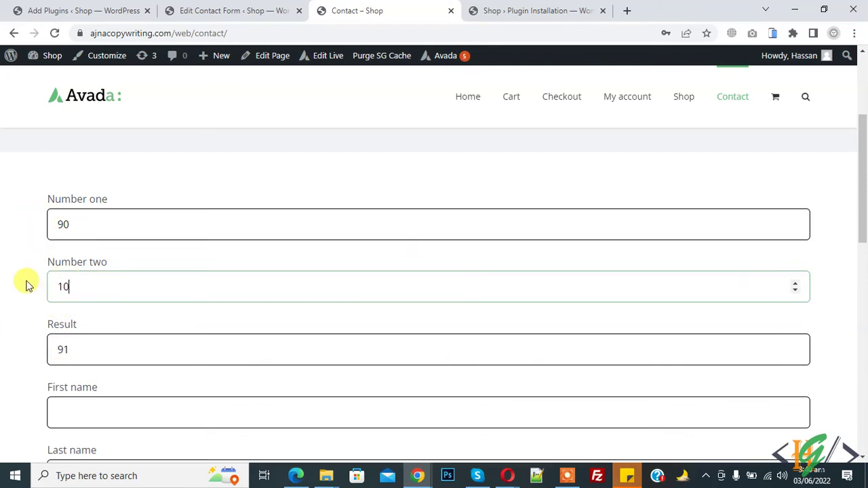
click(25, 285)
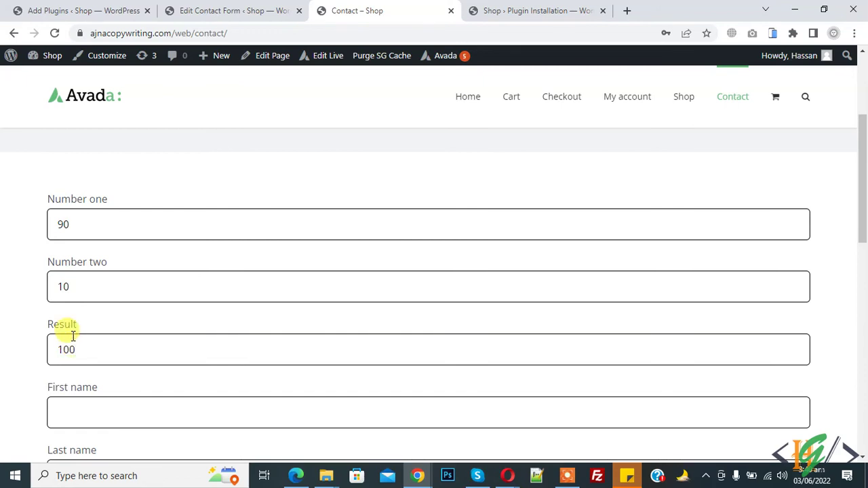
mouse_move(147, 210)
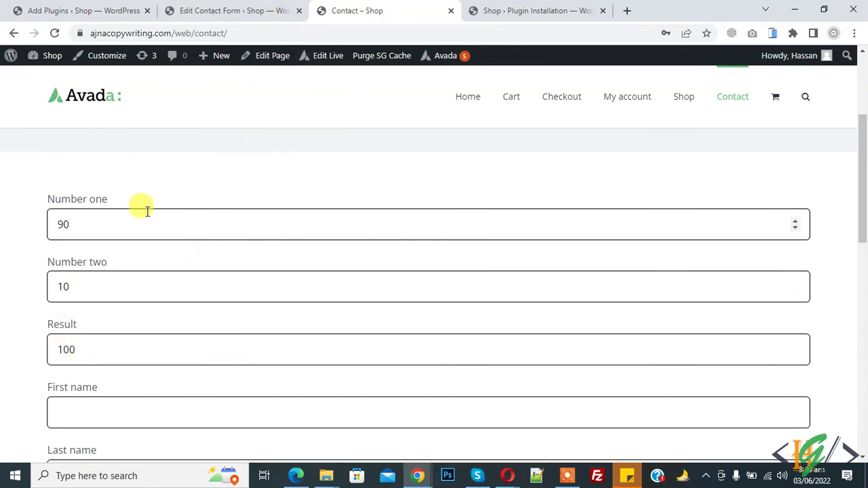
Back in the form editor, open the Calculated generator for a new calculated-480 tag.
click(251, 10)
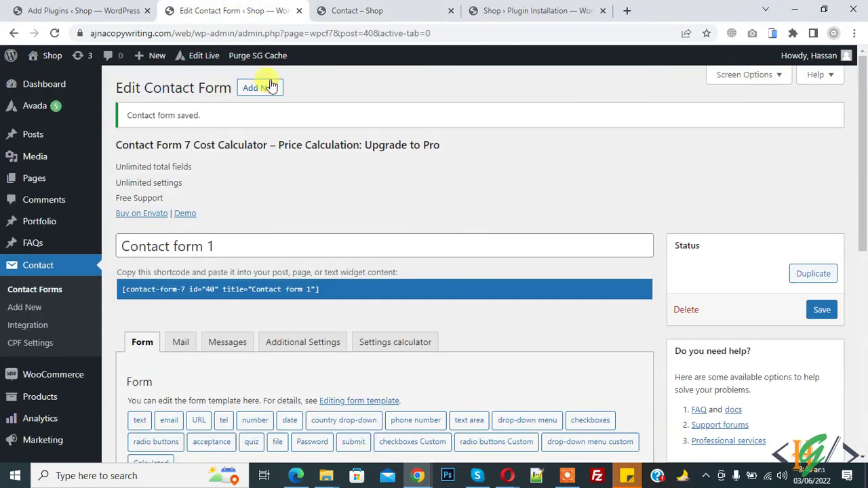
scroll(614, 173, down, 2)
scroll(617, 171, down, 2)
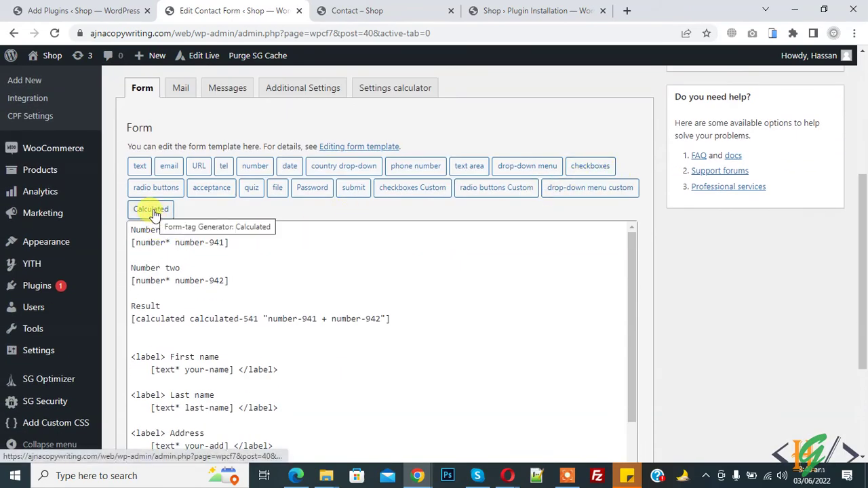
click(152, 210)
drag(333, 316, 361, 327)
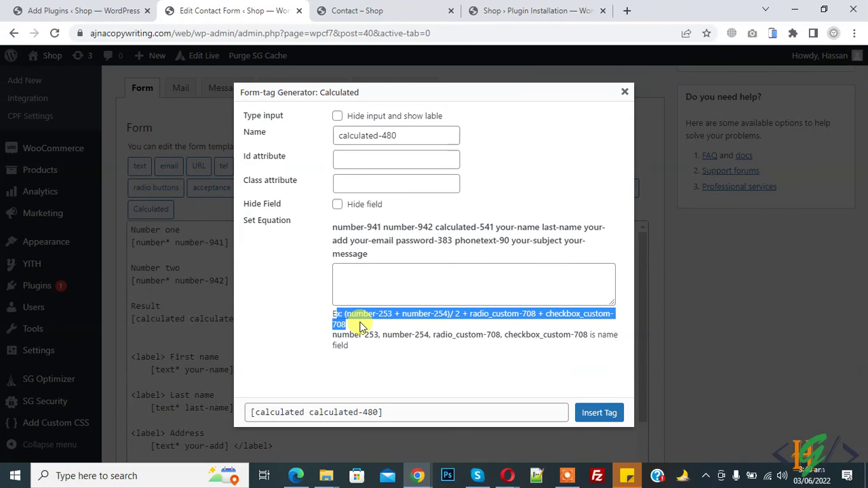
click(359, 325)
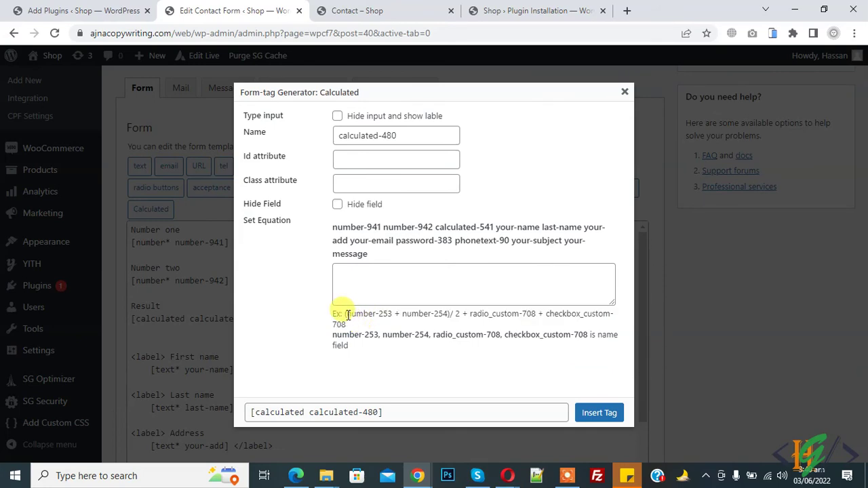